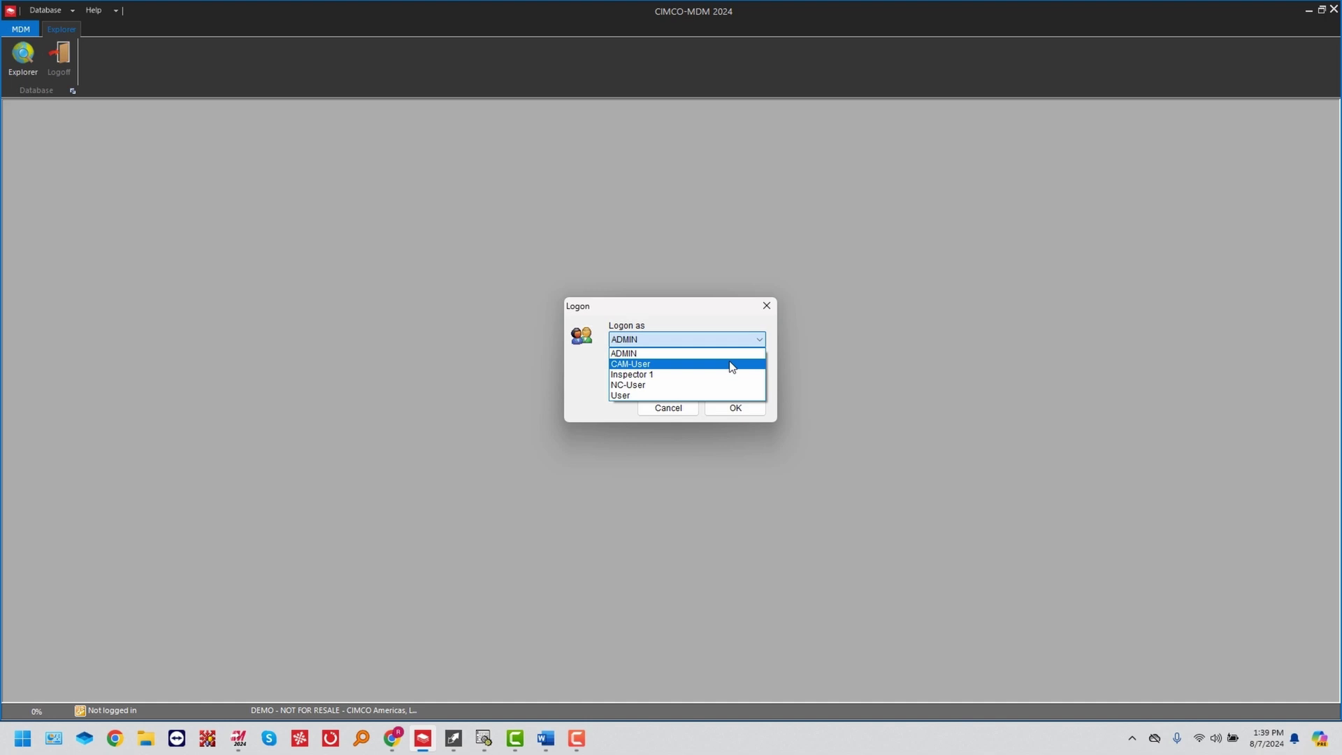
# Log on to the database as ADMIN
pyautogui.click(757, 340)
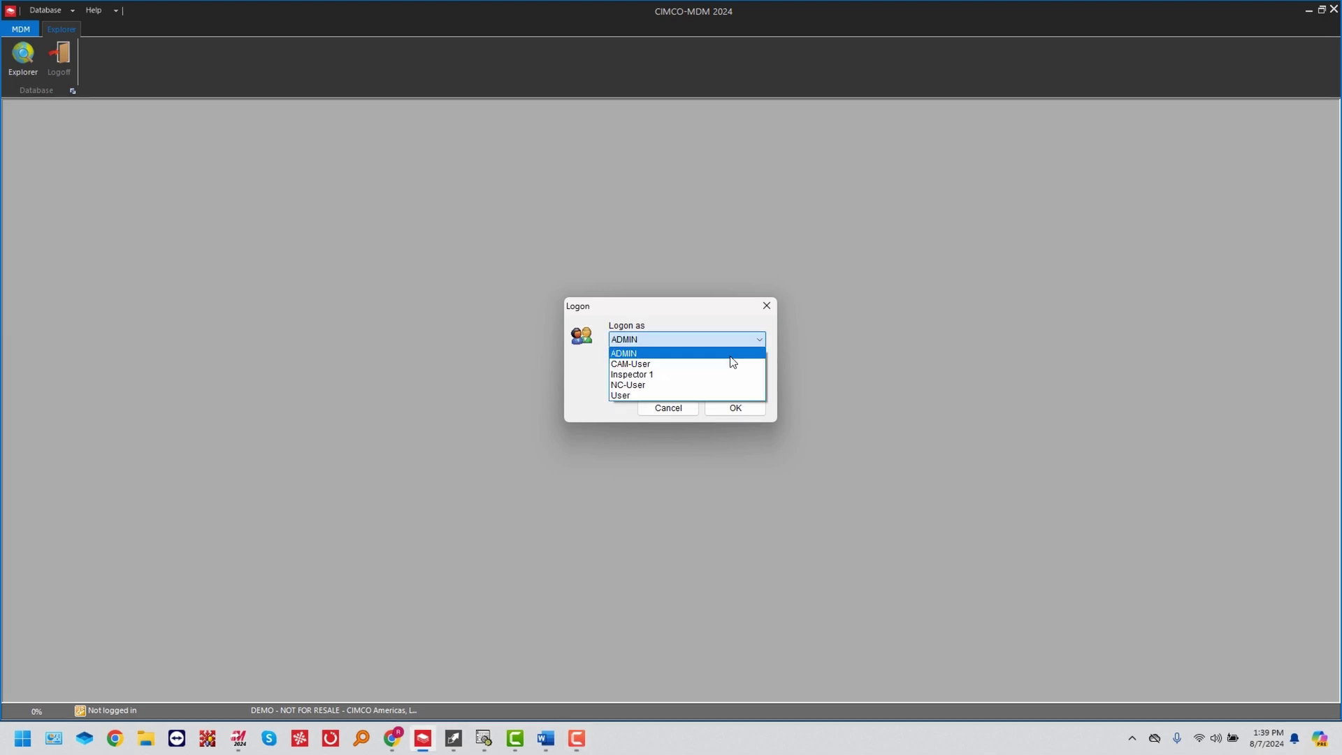
pyautogui.click(729, 357)
pyautogui.click(733, 408)
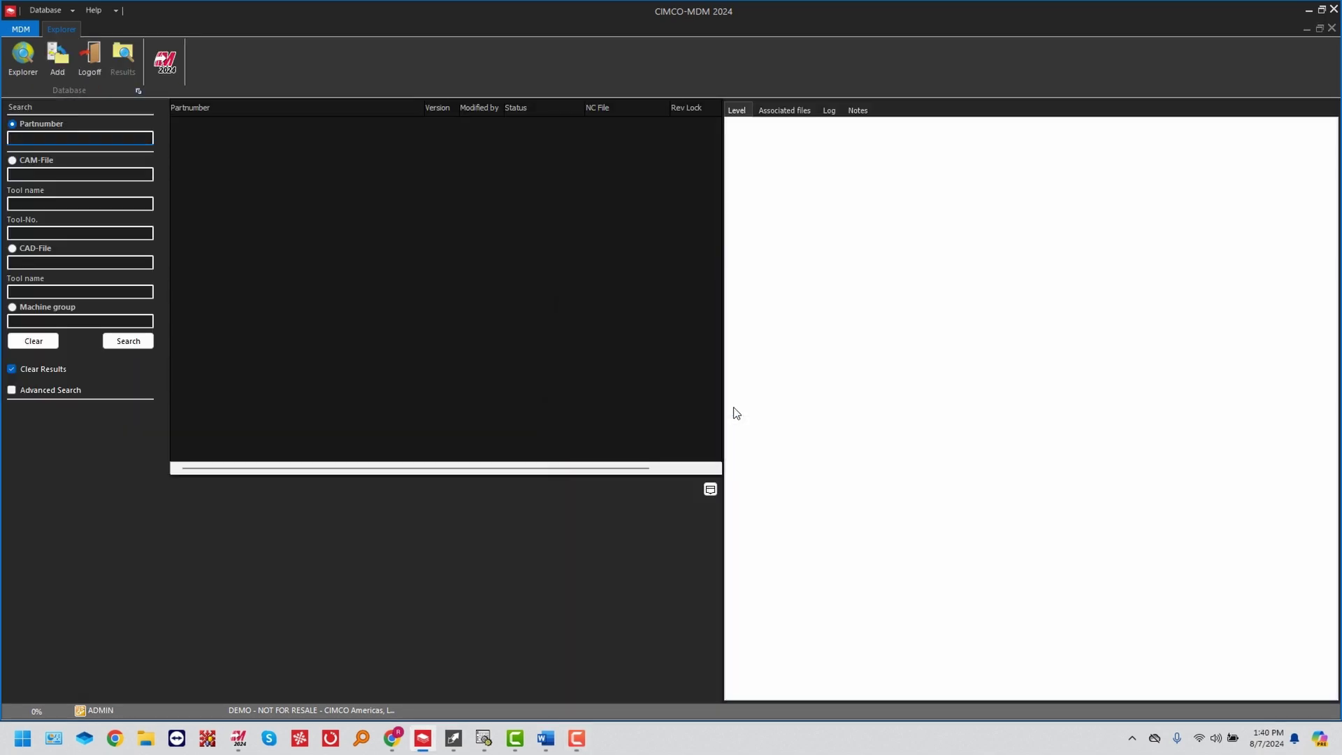
# Search the database for all part numbers and load part 8062024 into the explorer
pyautogui.click(128, 340)
pyautogui.click(40, 86)
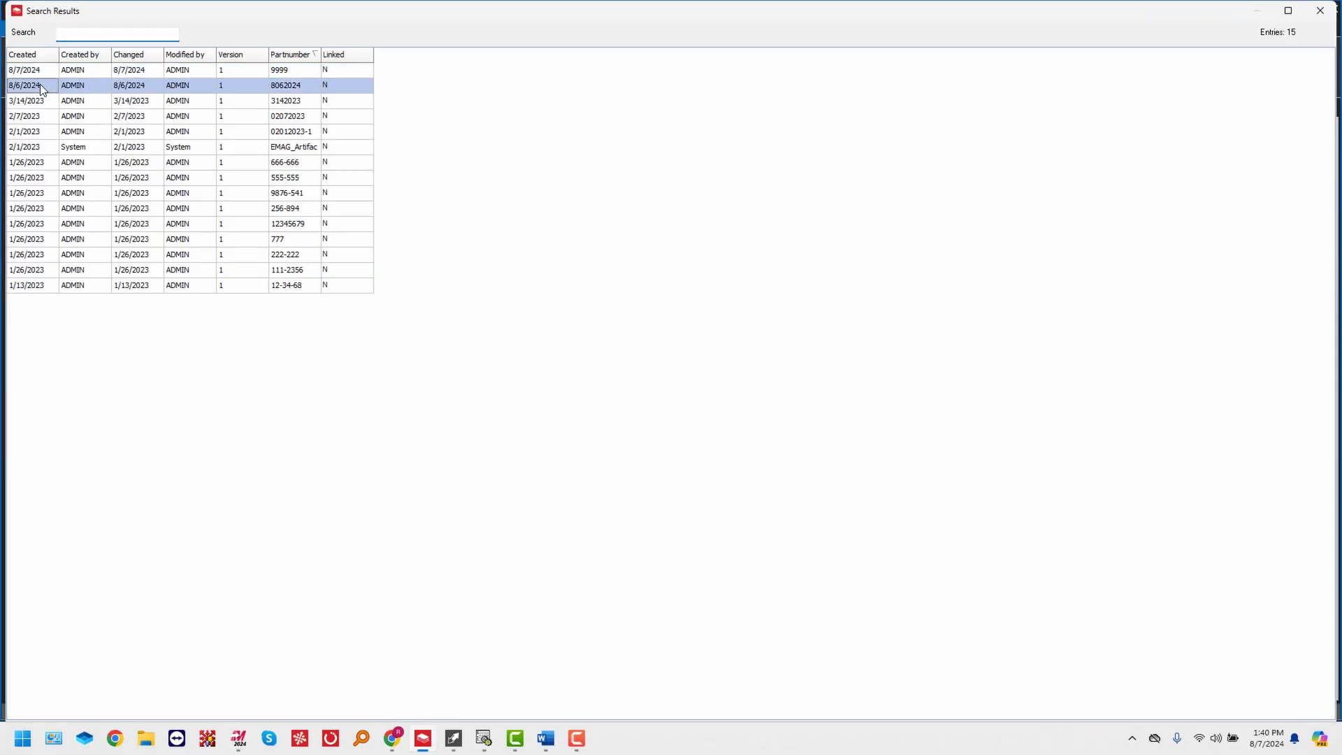
pyautogui.doubleClick(40, 85)
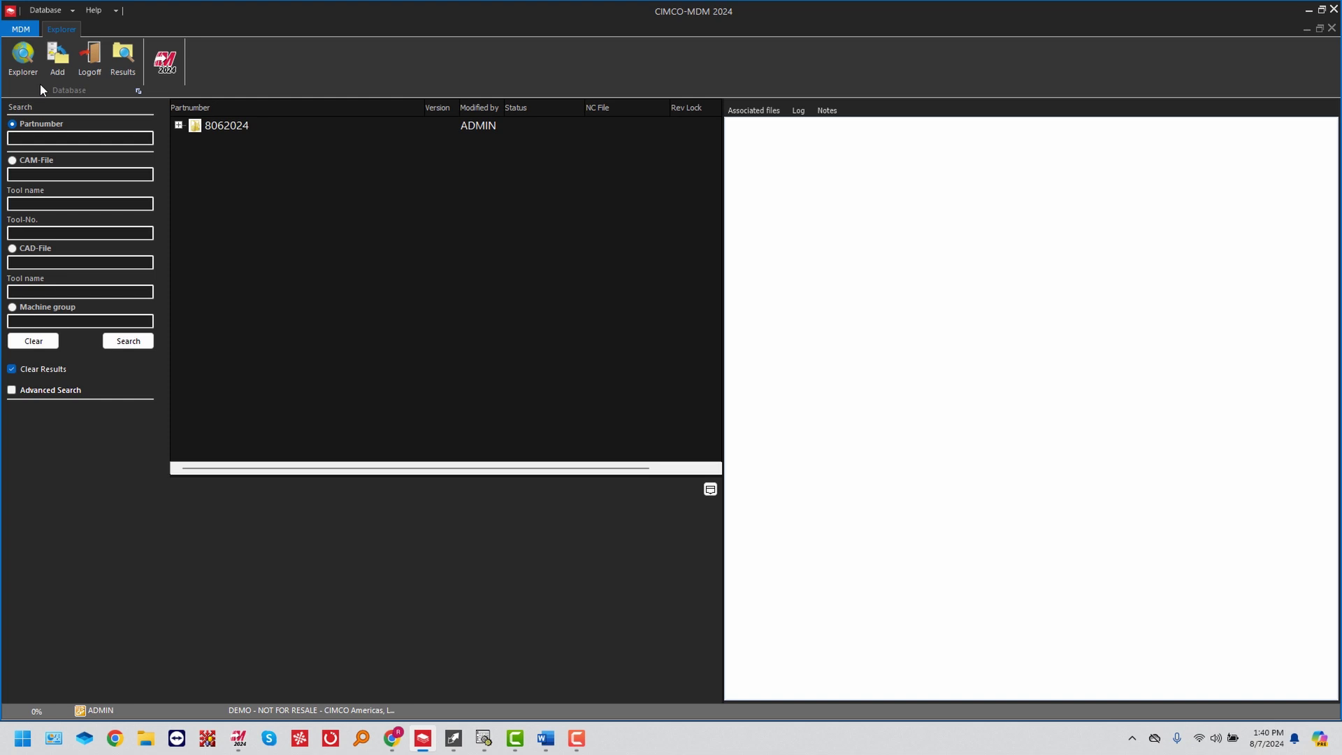
# Expand part 8062024 through revision A, operation 10 and Haas VF, and preview NC file 0006
pyautogui.click(178, 125)
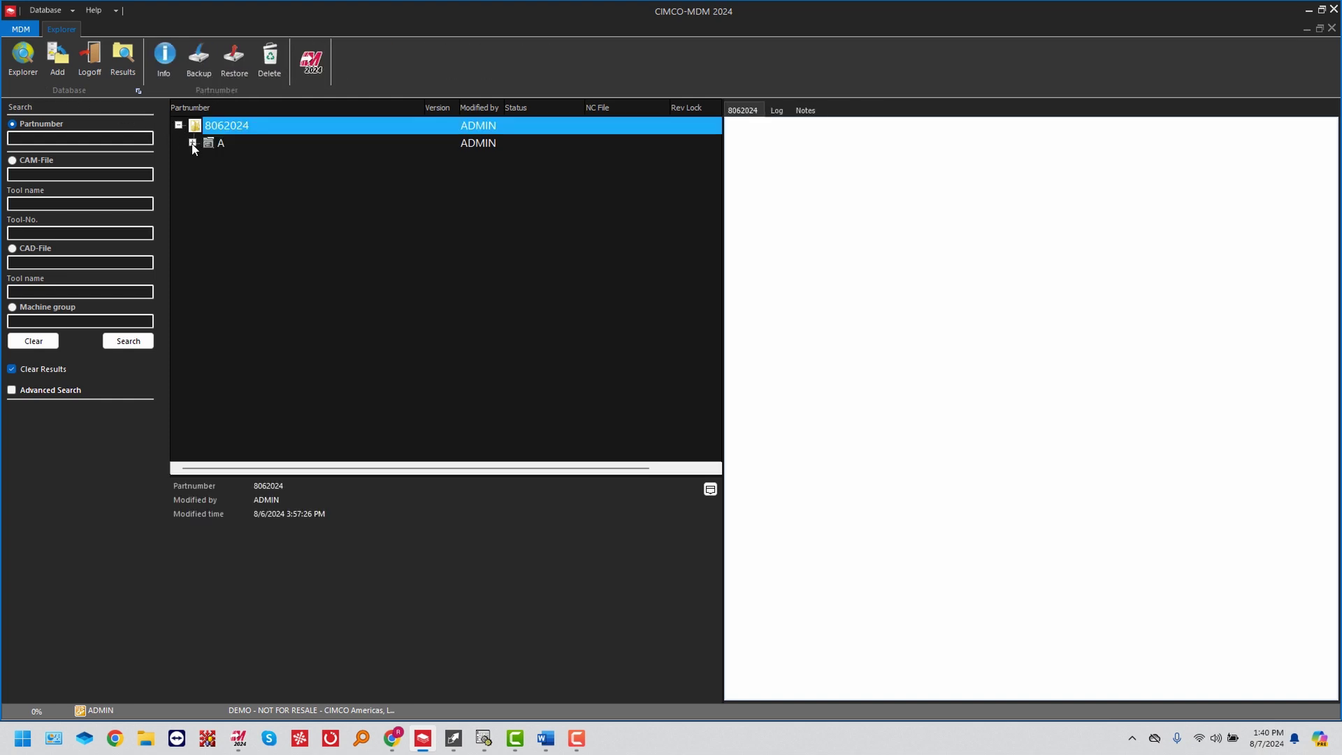
pyautogui.click(193, 143)
pyautogui.click(207, 178)
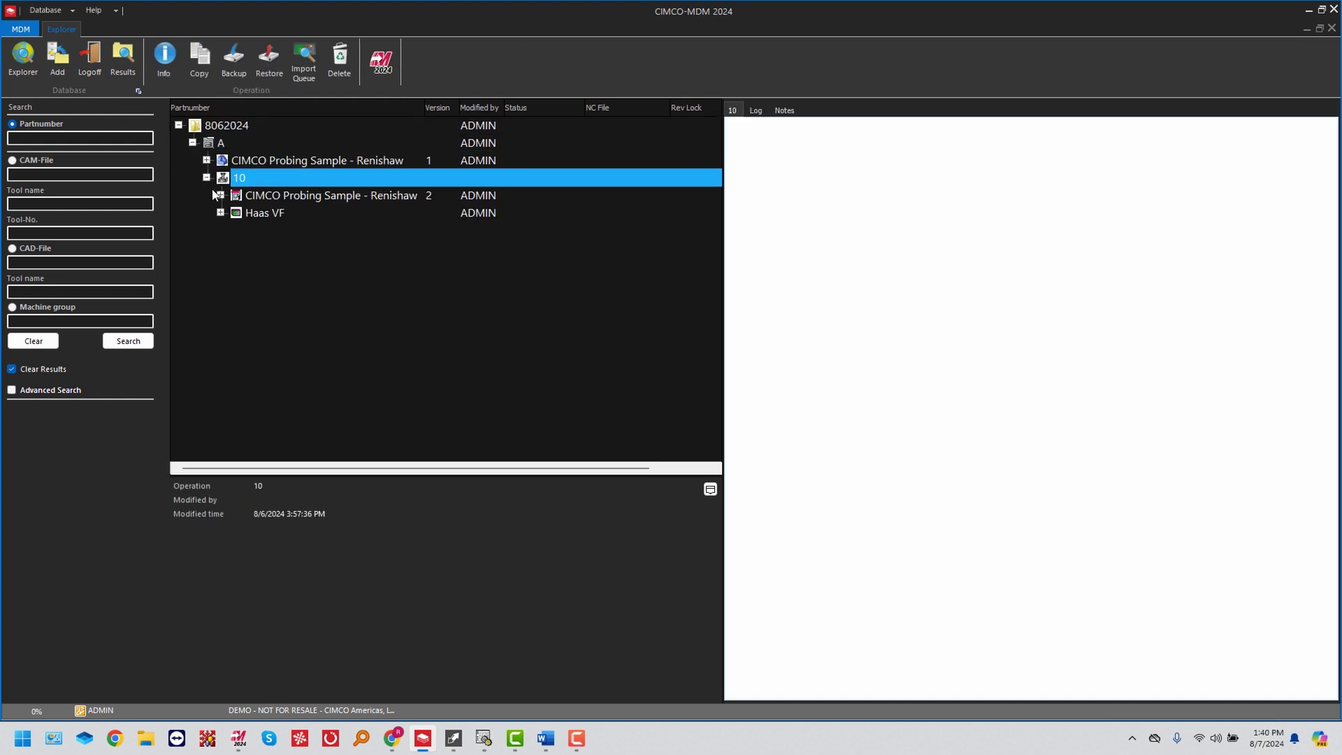
pyautogui.click(221, 212)
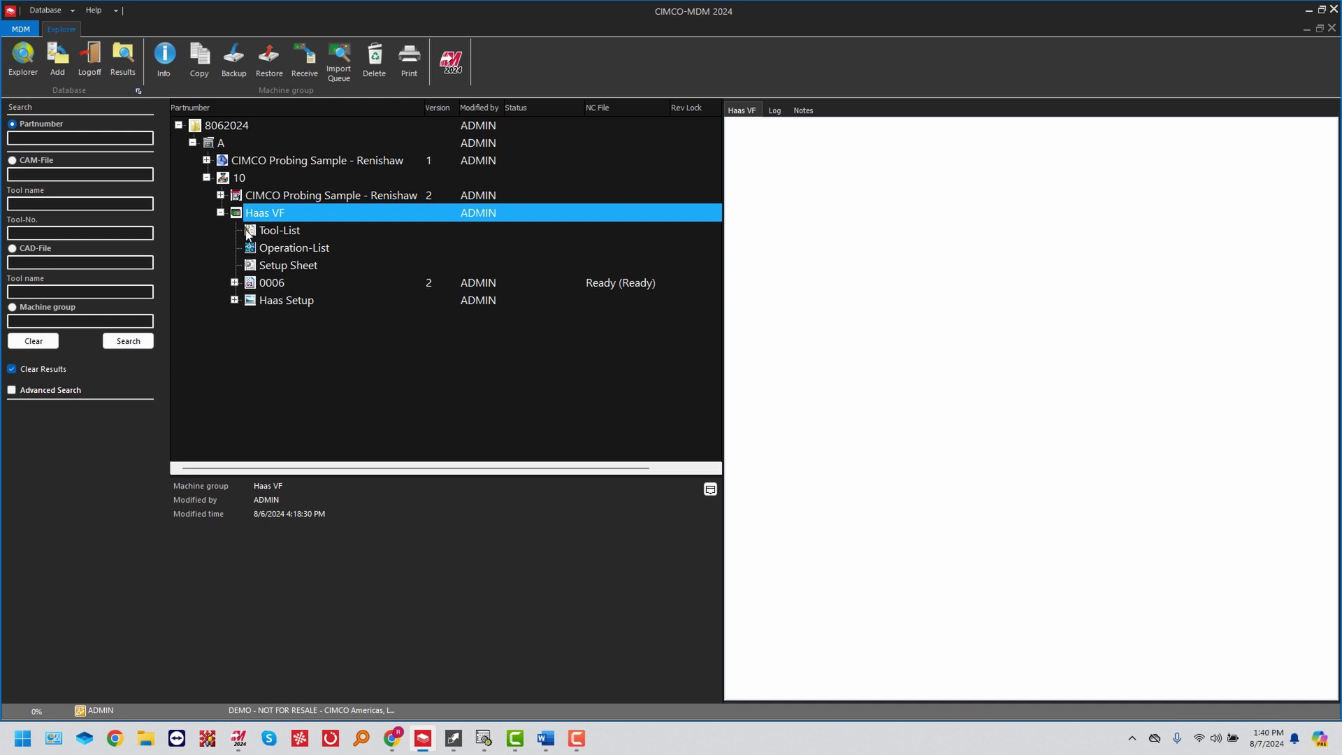
pyautogui.click(269, 284)
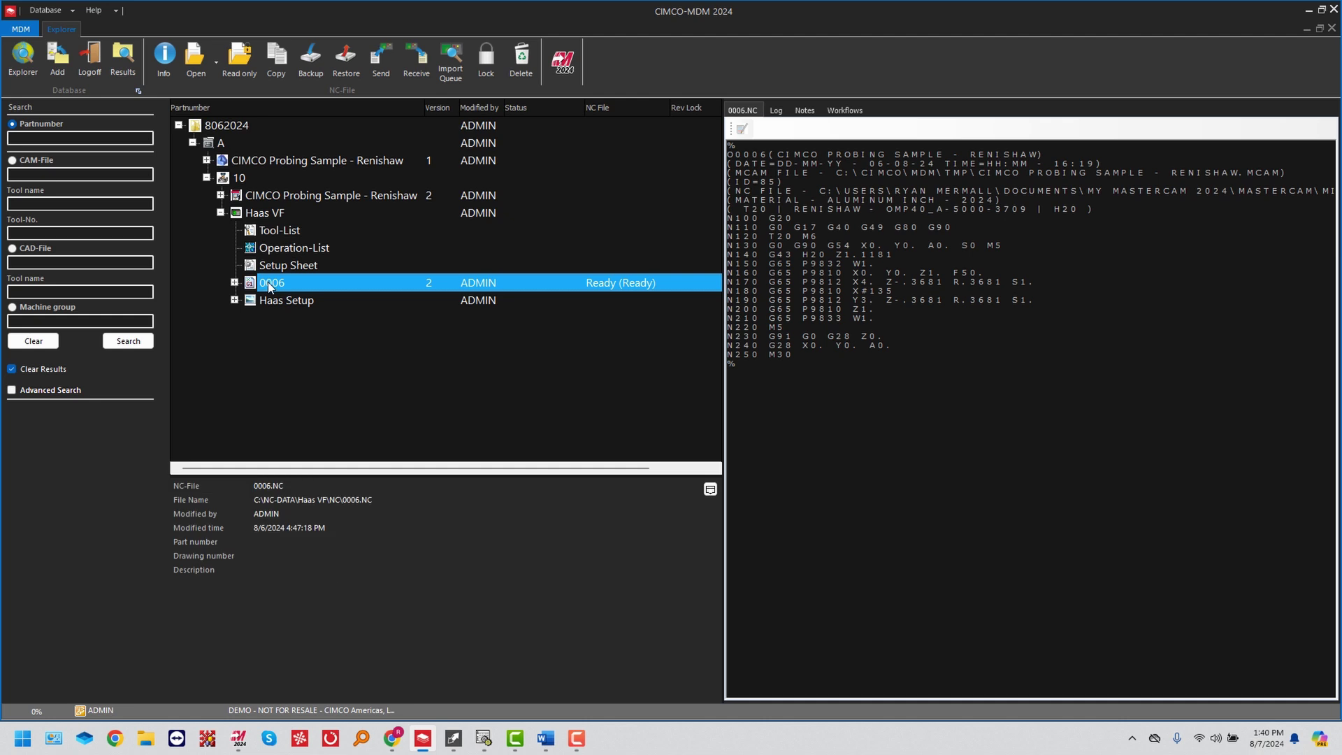
# Send NC file 0006.NC to the MDM SERVER machine in the Haas VF group
pyautogui.click(385, 59)
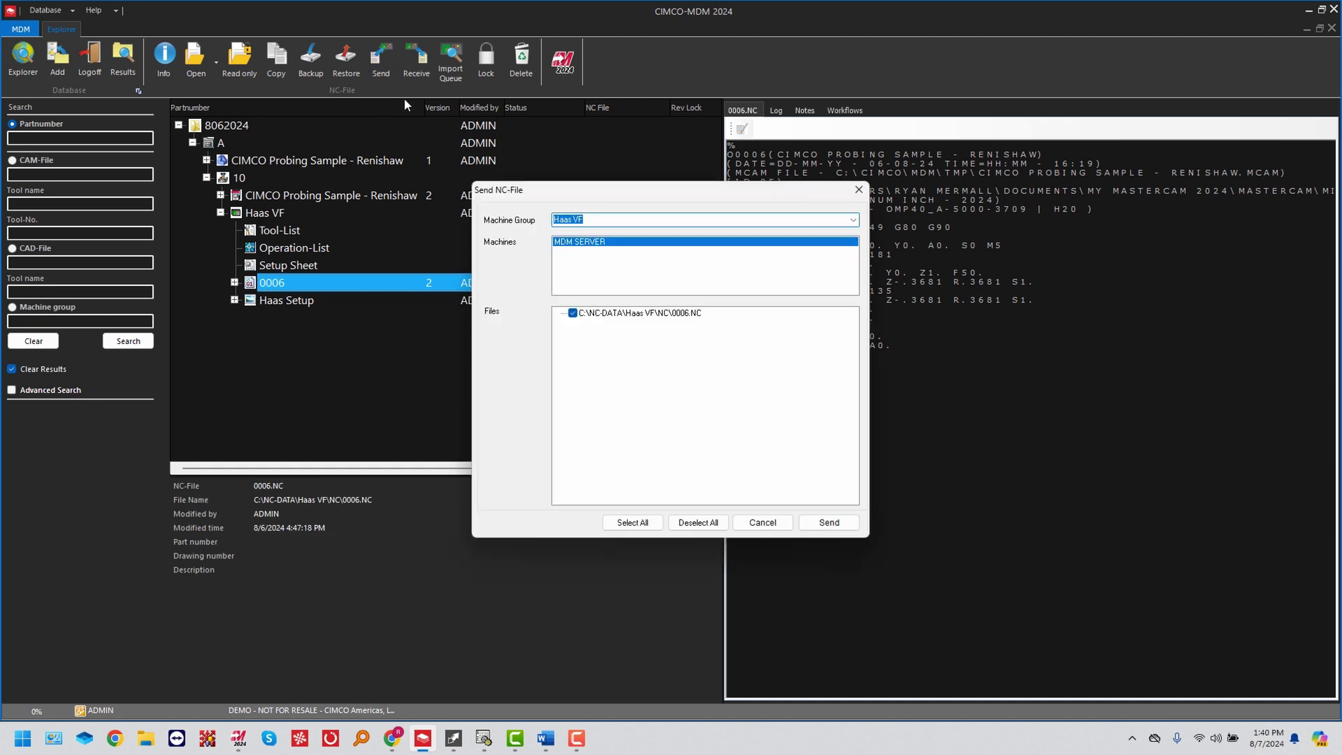
pyautogui.click(827, 524)
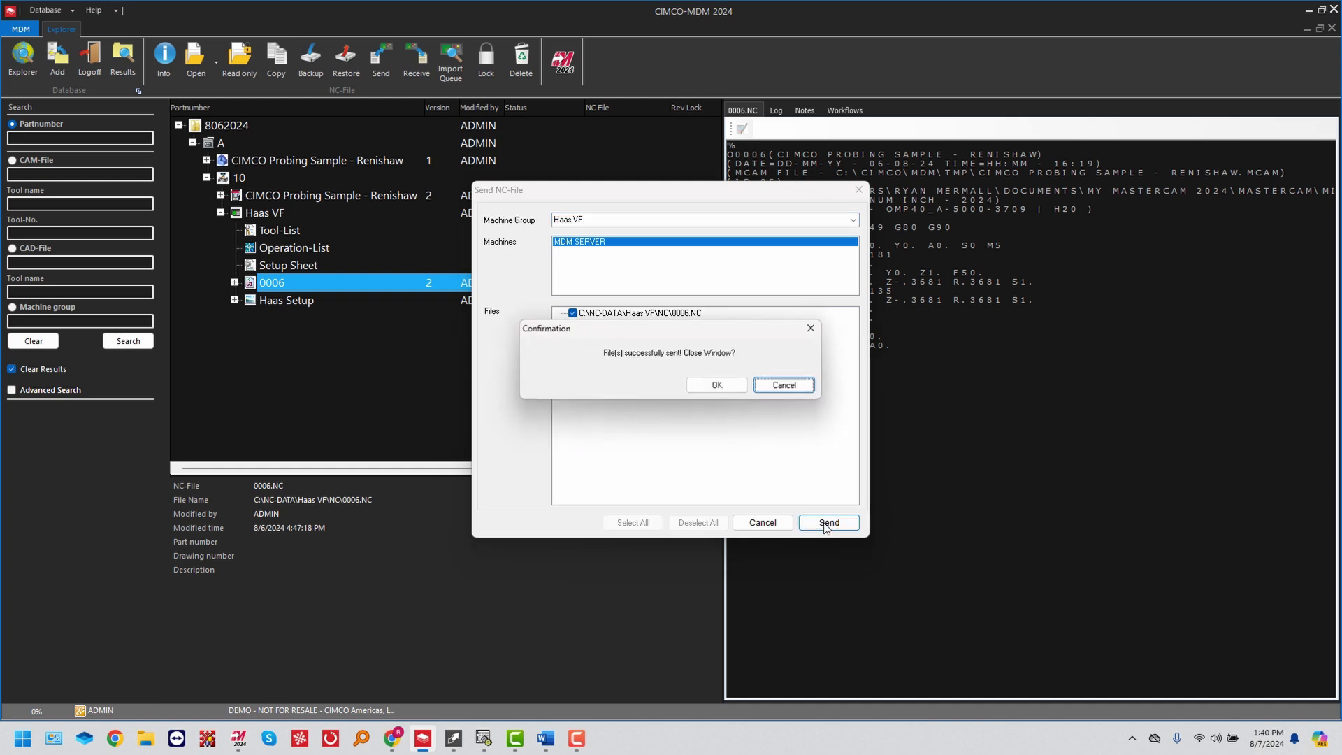
pyautogui.click(714, 385)
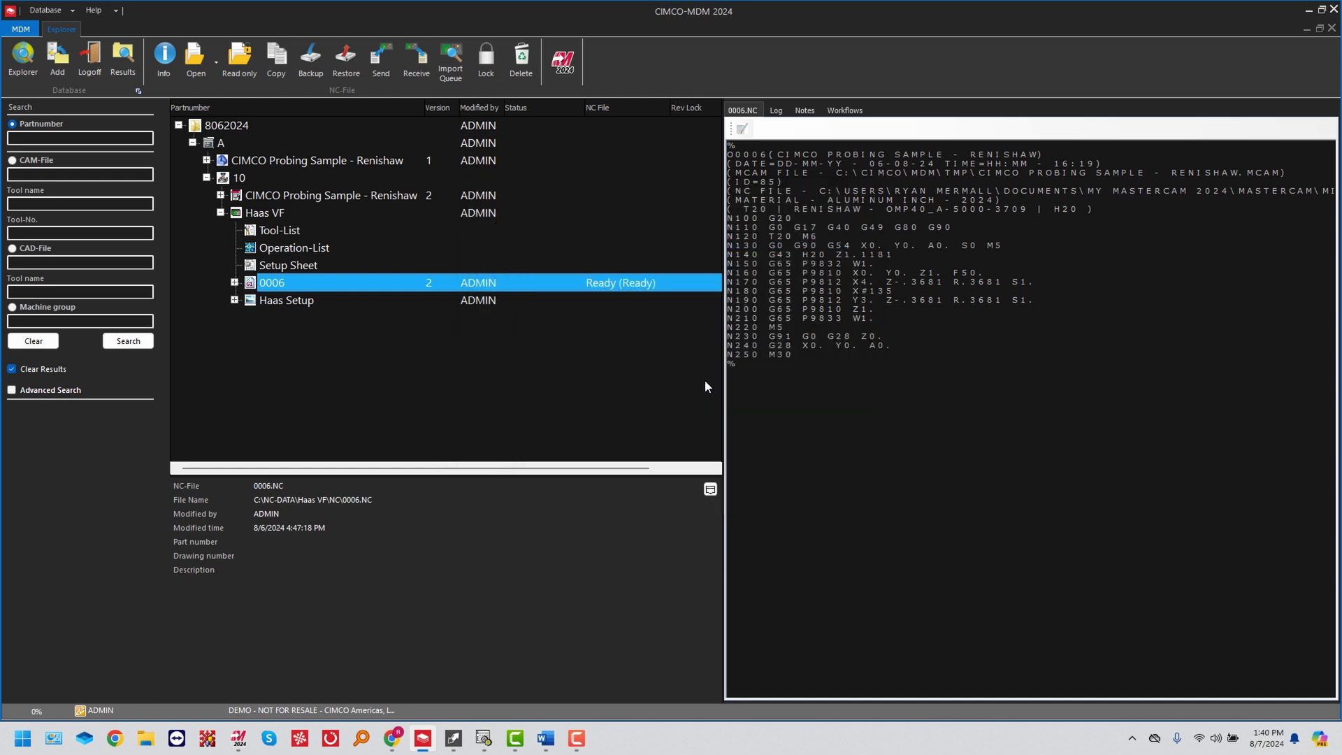
# Compare the updated 0006.NC in the import queue with its original, and close the queue without accepting or rejecting it
pyautogui.click(67, 11)
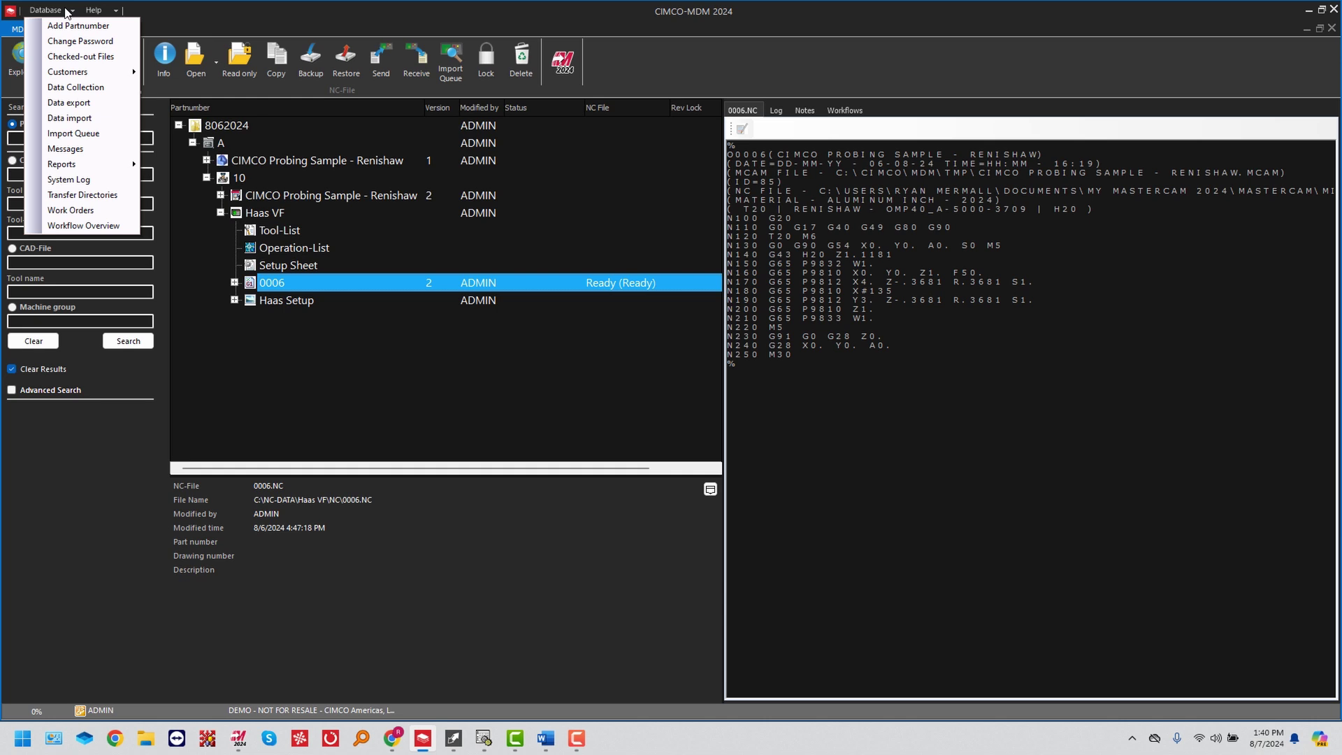
pyautogui.click(77, 134)
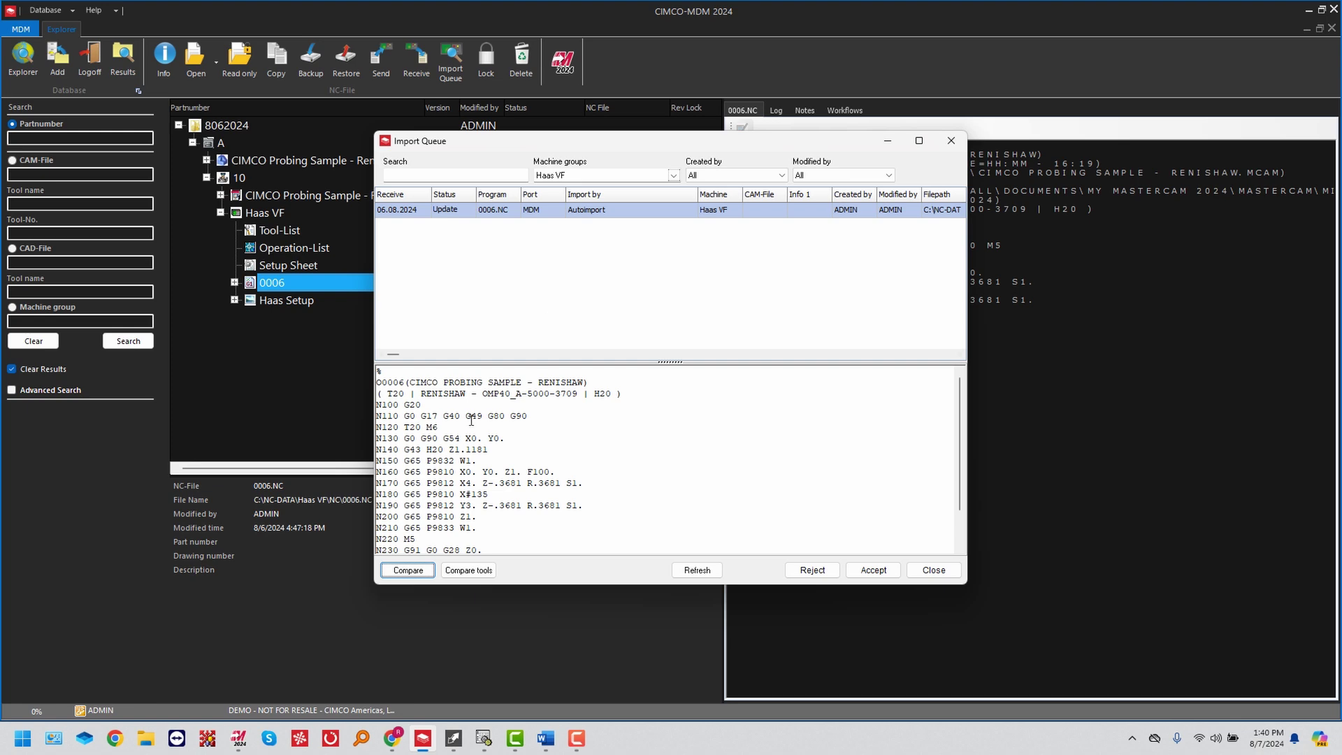
pyautogui.click(423, 570)
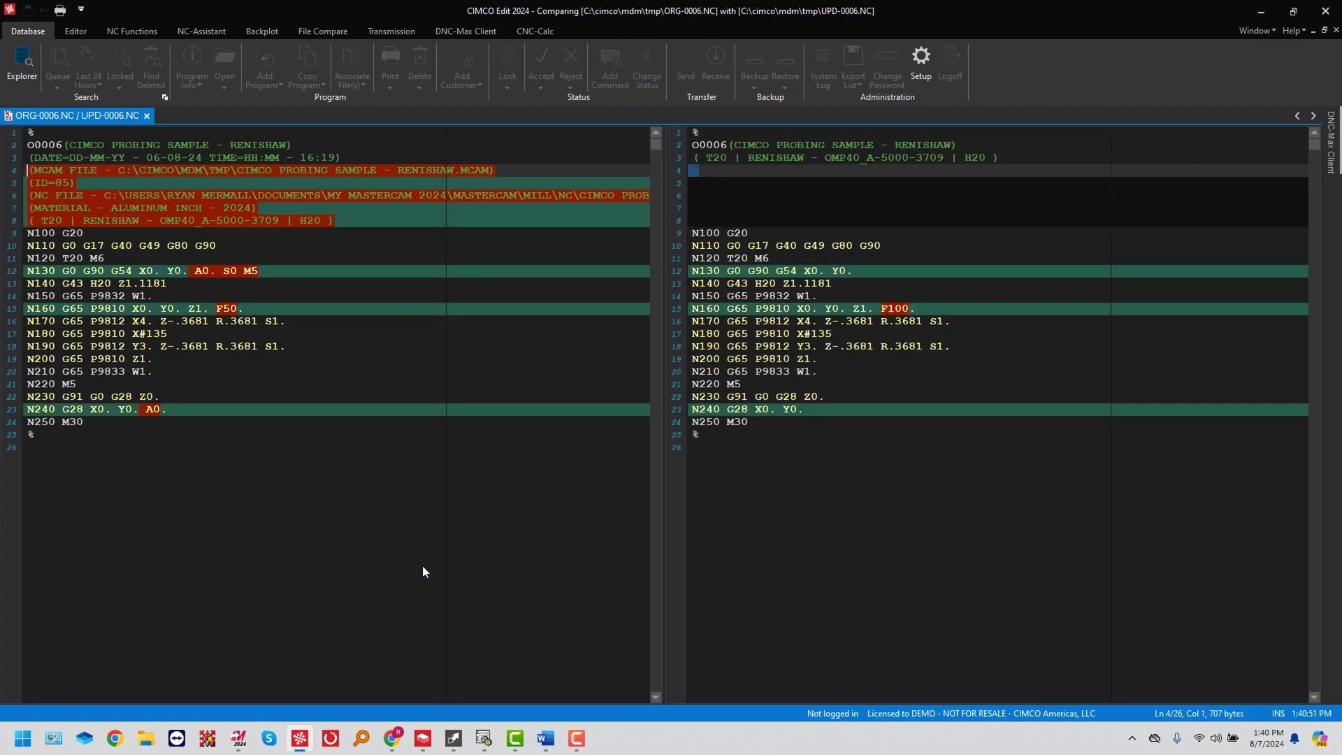
pyautogui.click(422, 738)
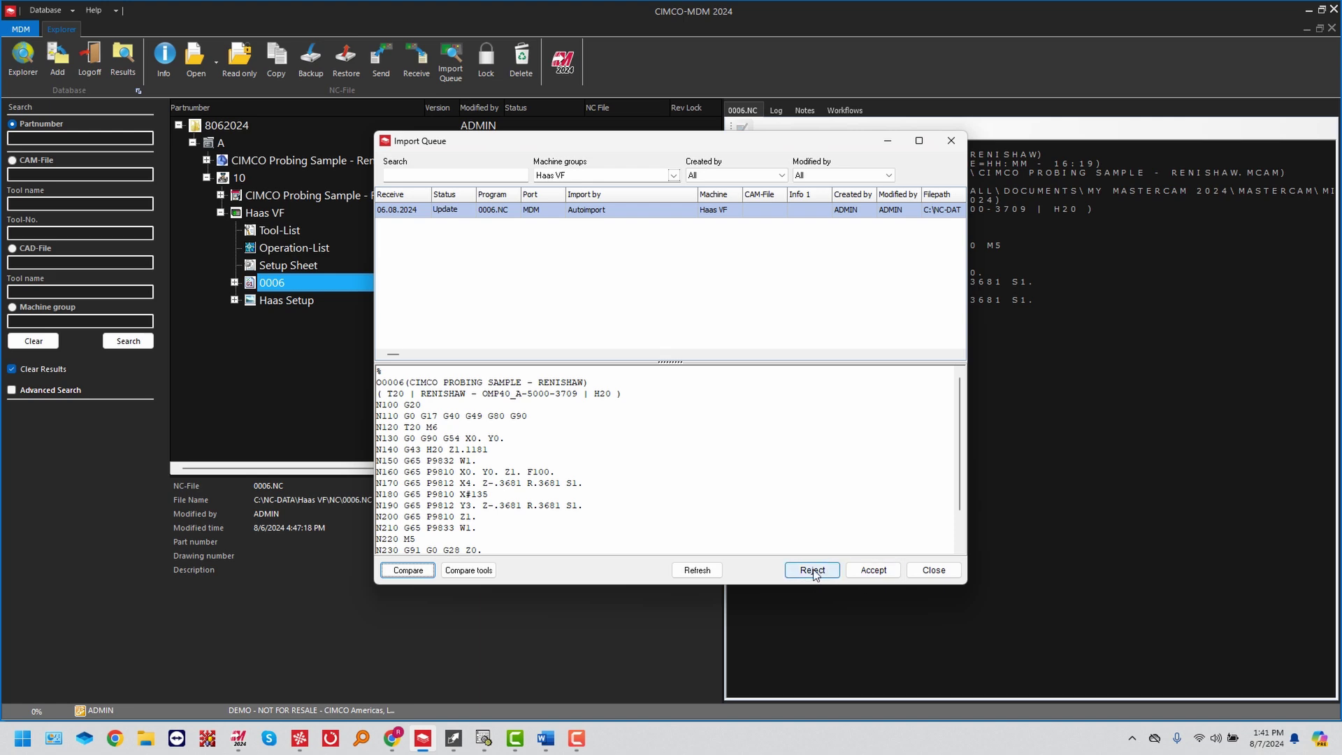
pyautogui.click(934, 570)
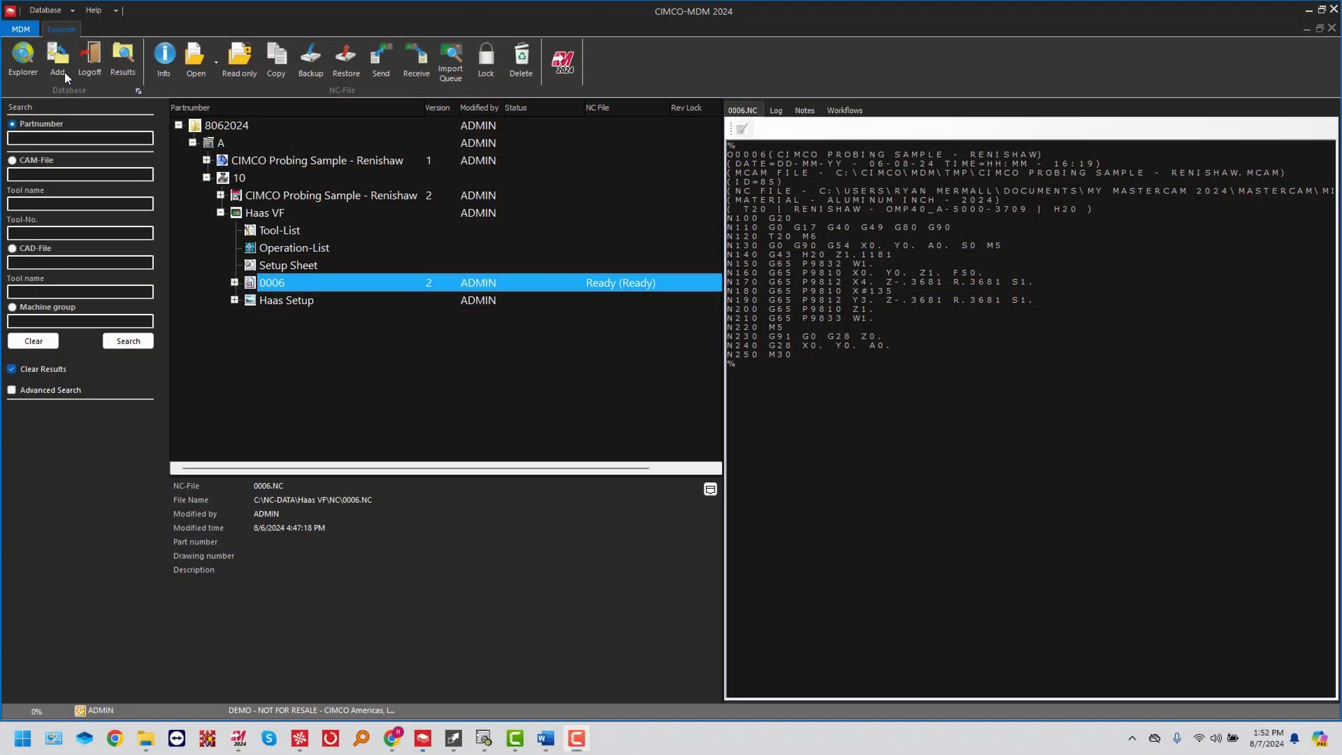
# Add a new part number 08072024 to the database
pyautogui.click(57, 63)
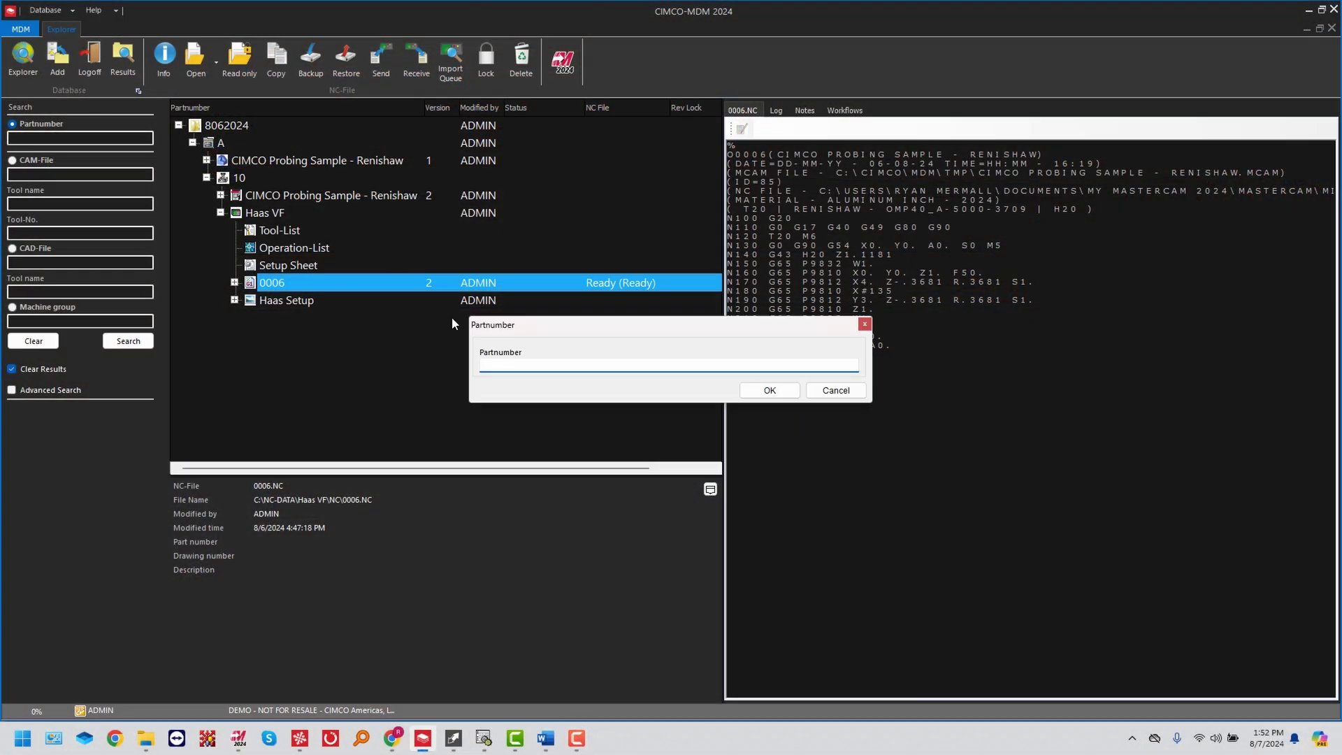
pyautogui.write('08072024')
pyautogui.press('Return')
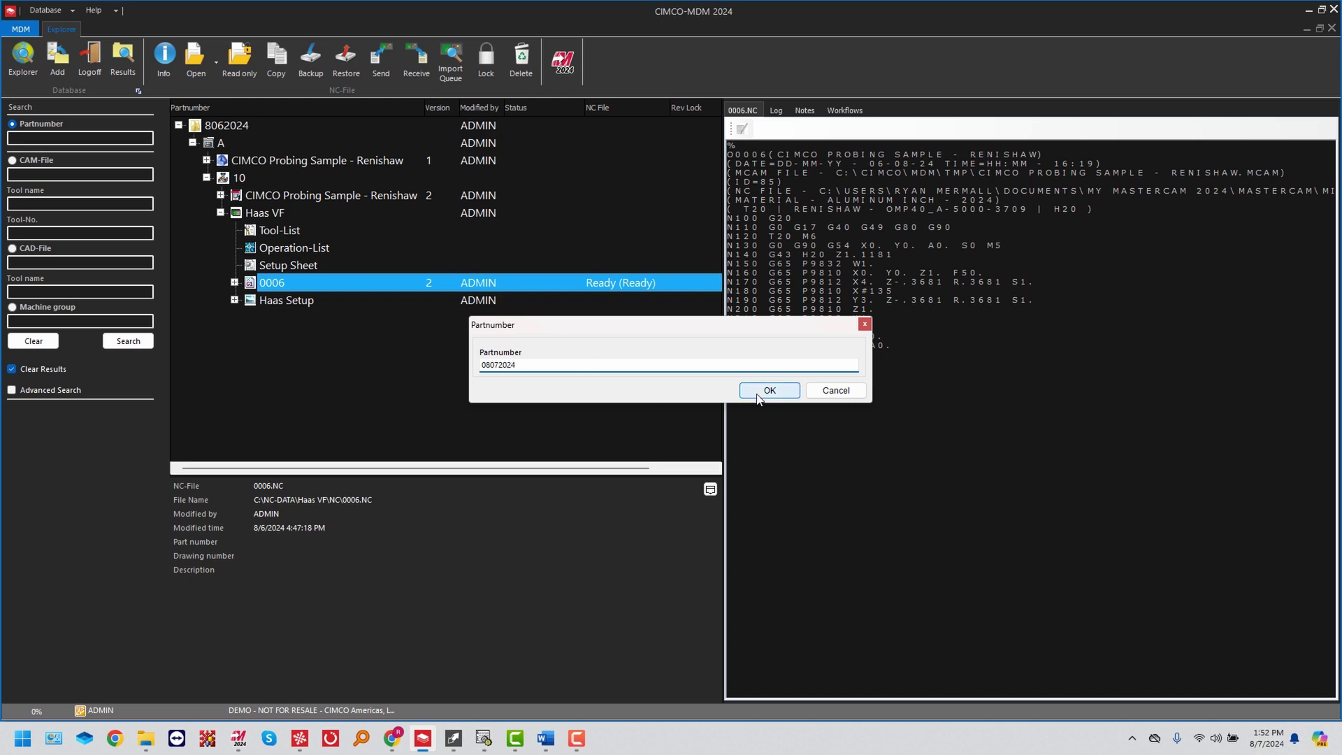
# Add revision A to part number 08072024
pyautogui.rightClick(227, 319)
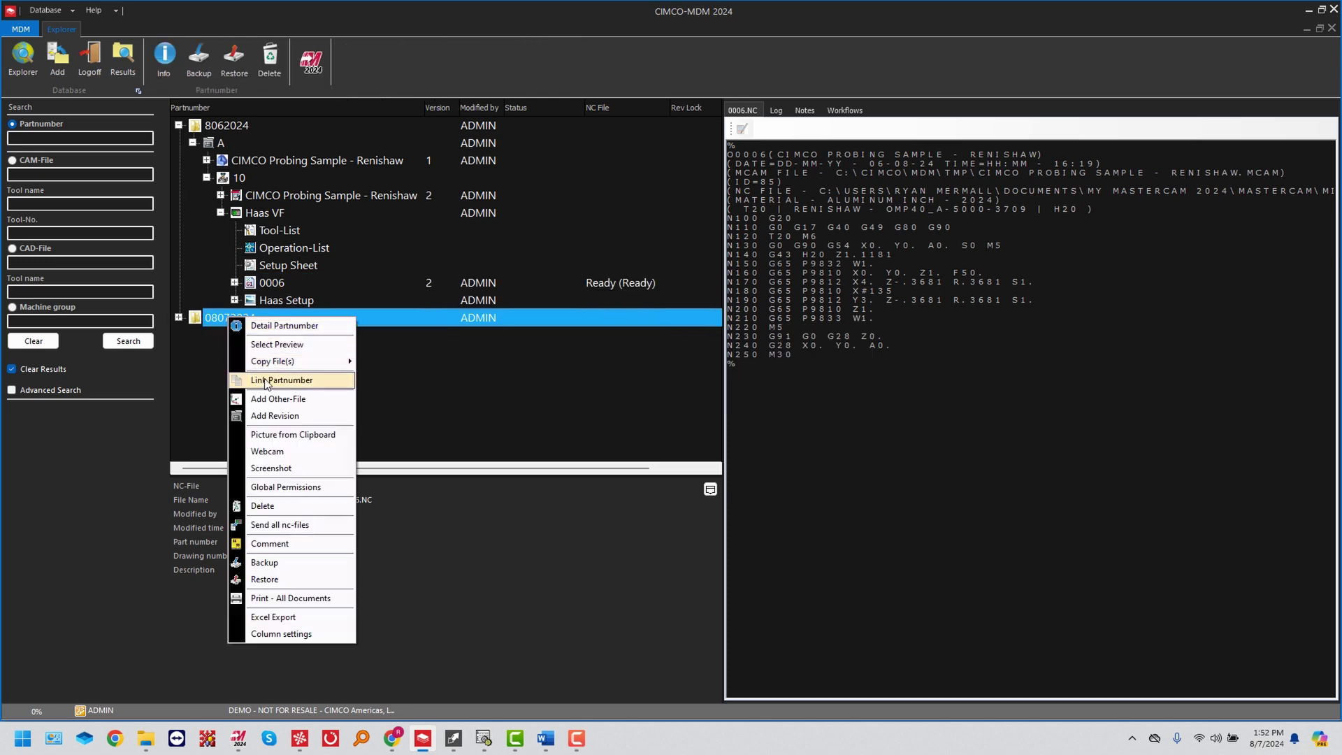
pyautogui.click(266, 414)
pyautogui.write('A')
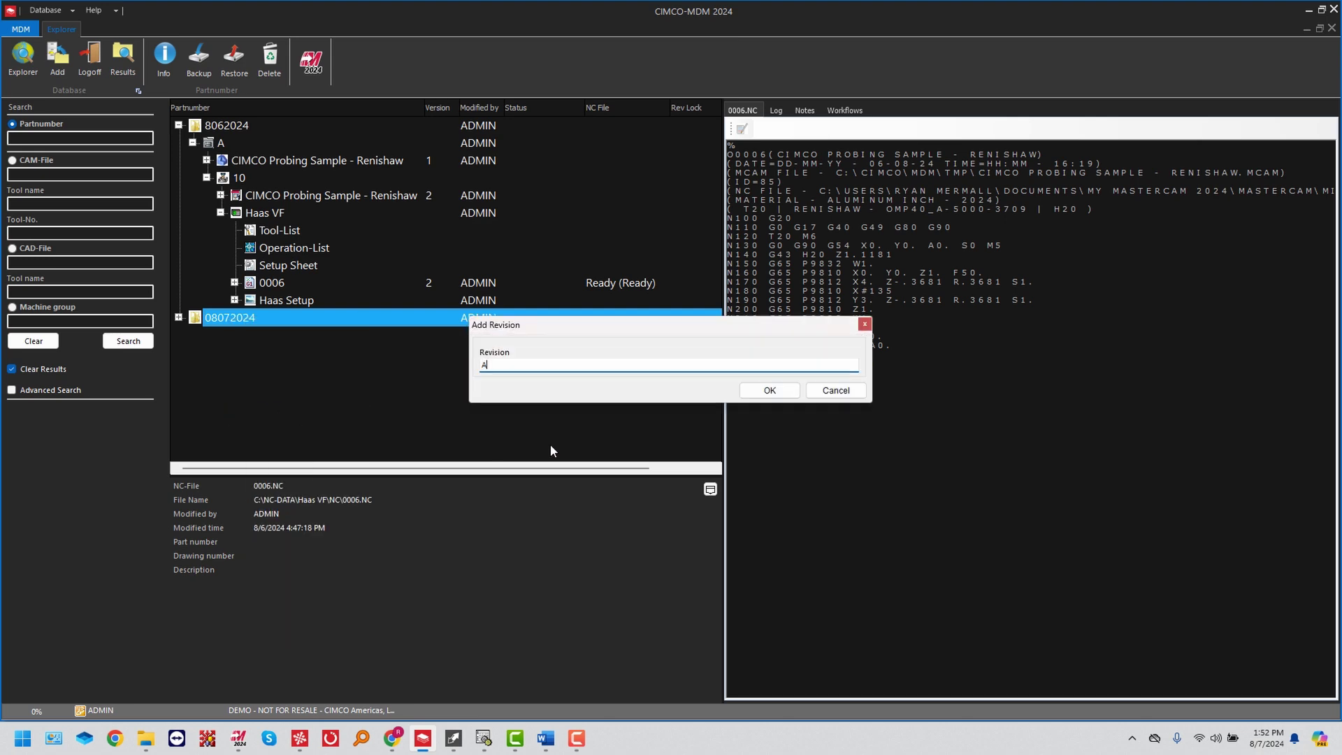
pyautogui.click(781, 388)
# Add the CAD file CIMCO Probing Sample - Renishaw.stp from the MDM FILES folder to revision A, keeping the original name and copying it
pyautogui.rightClick(221, 335)
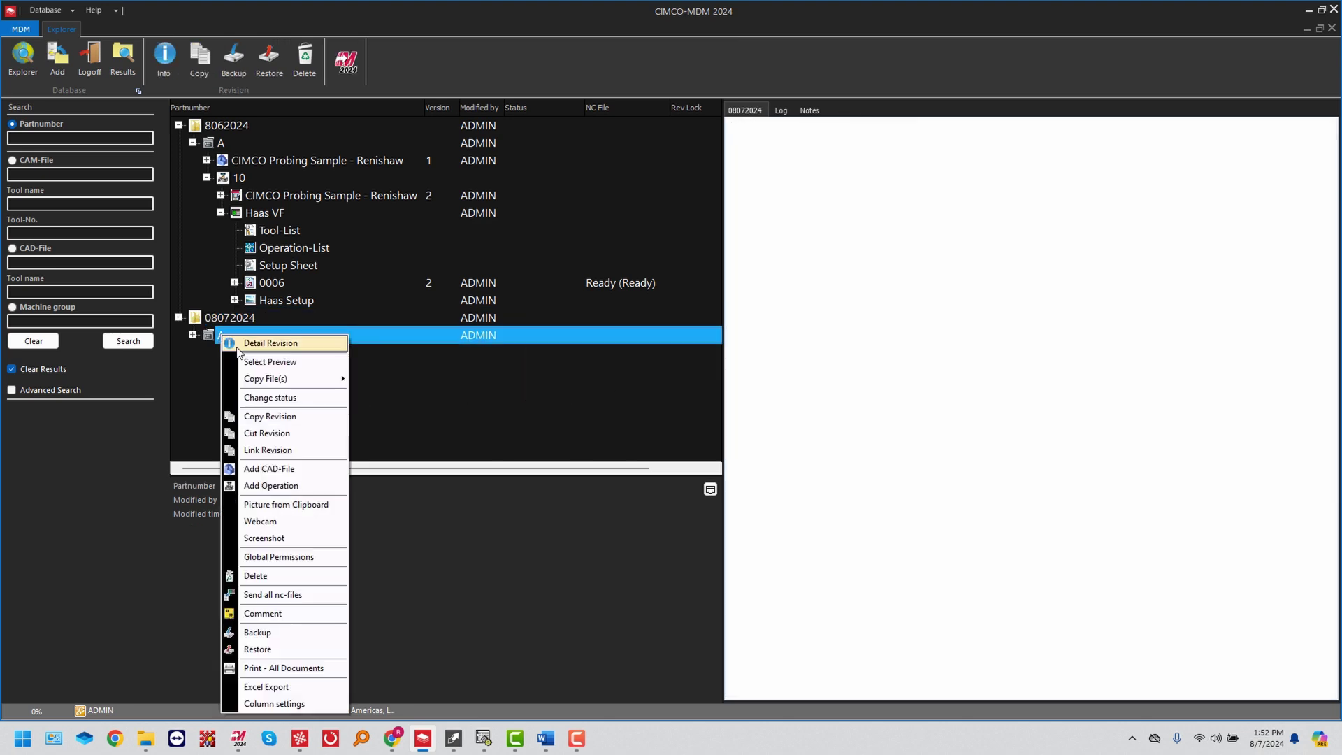
pyautogui.click(269, 468)
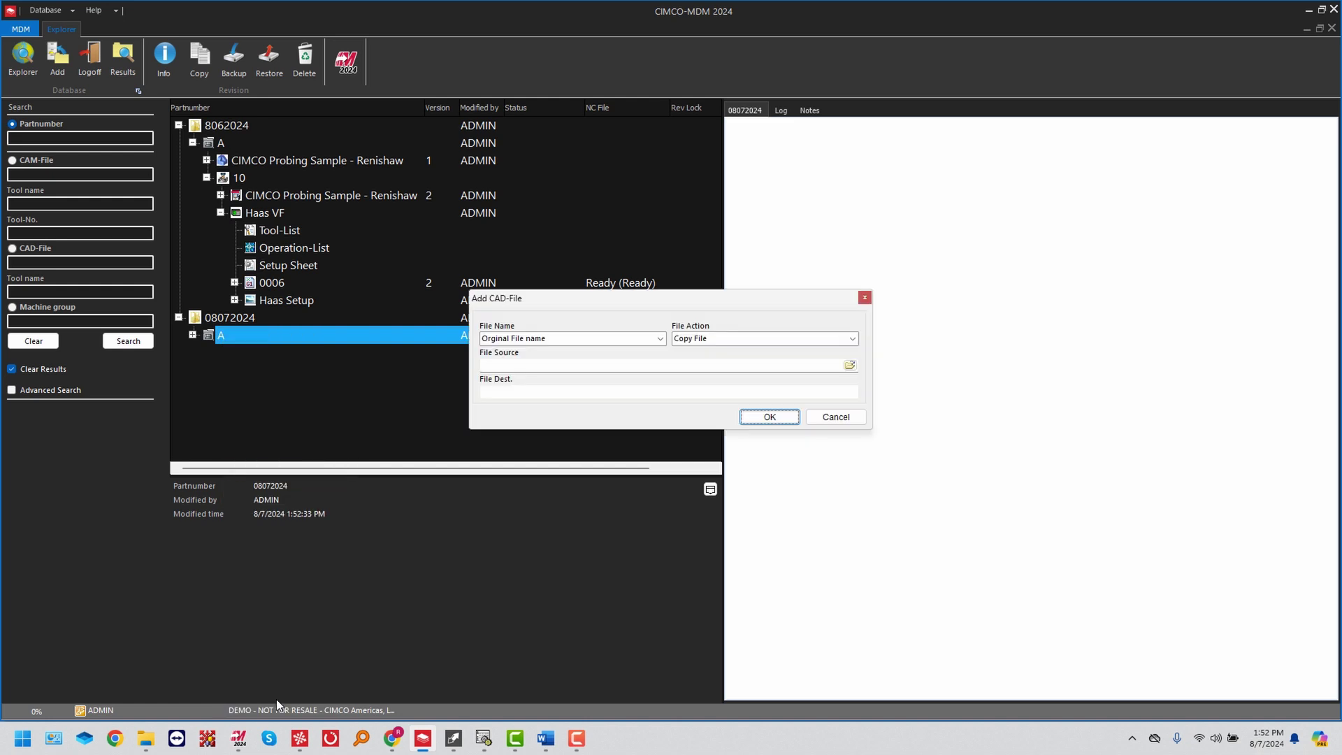
pyautogui.click(145, 738)
pyautogui.moveTo(895, 283); pyautogui.dragTo(641, 367)
pyautogui.click(689, 411)
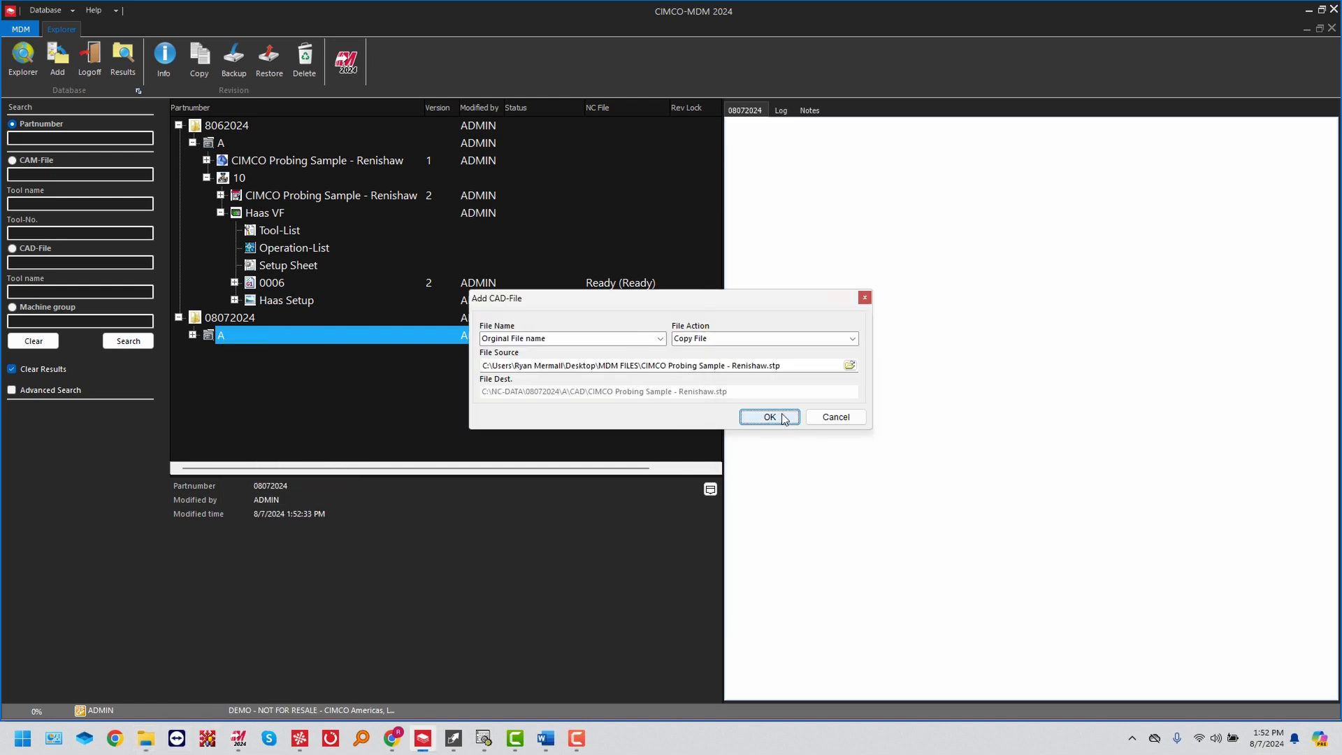
pyautogui.click(768, 417)
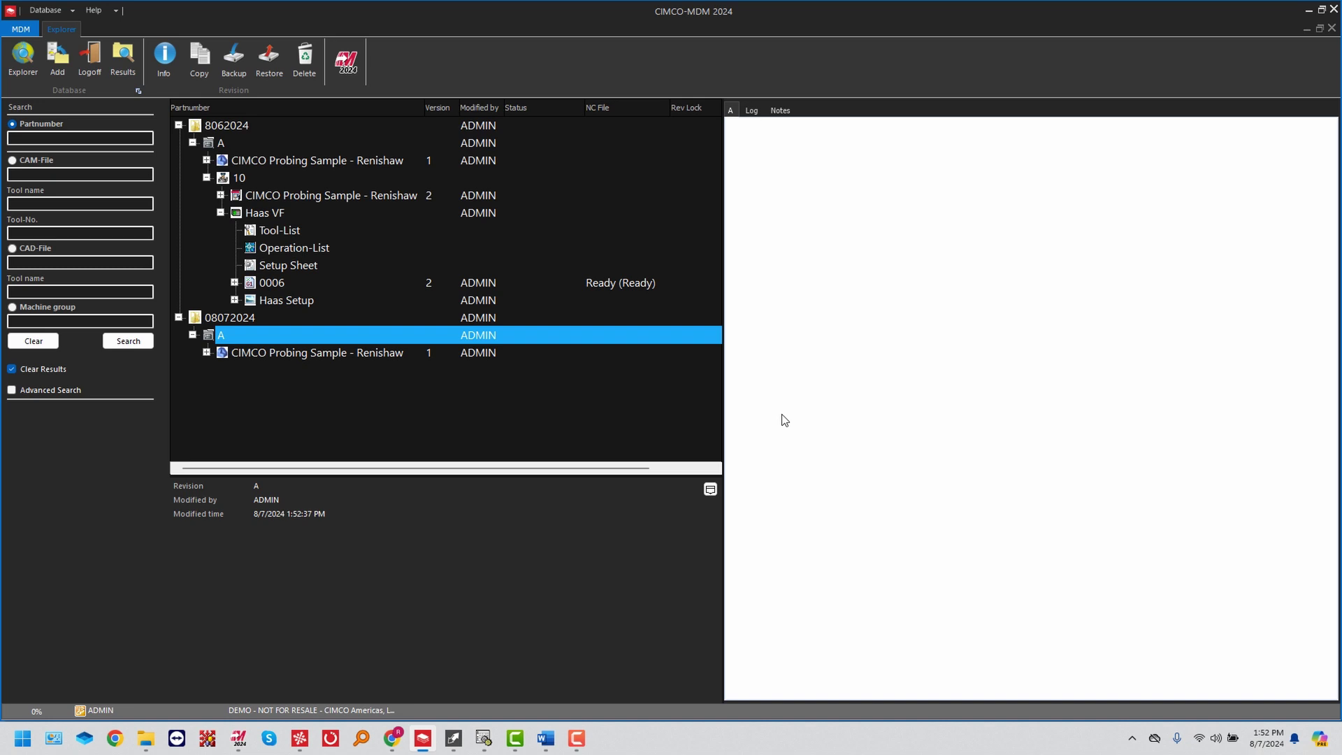
# Open the new CAD file of part 08072024 in Mastercam Design 2024 and show it in isometric view
pyautogui.rightClick(339, 352)
pyautogui.moveTo(425, 331)
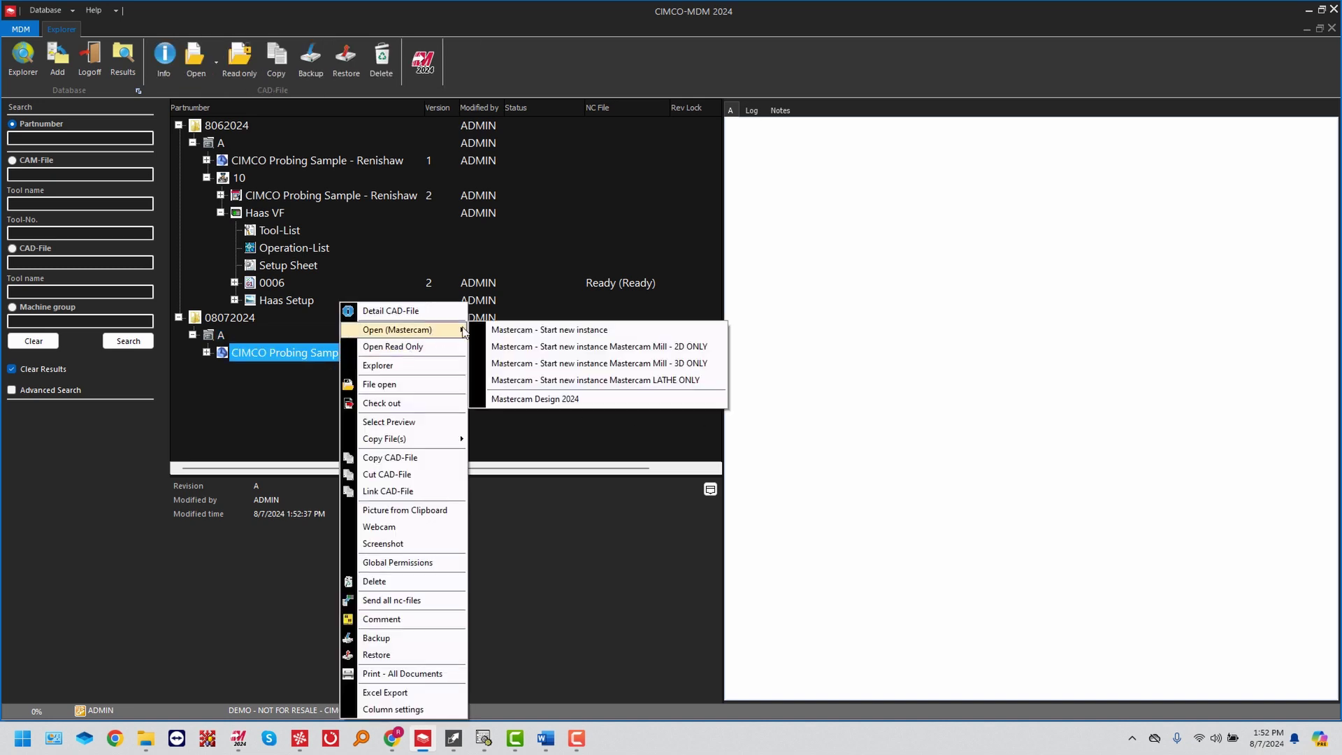
pyautogui.click(589, 399)
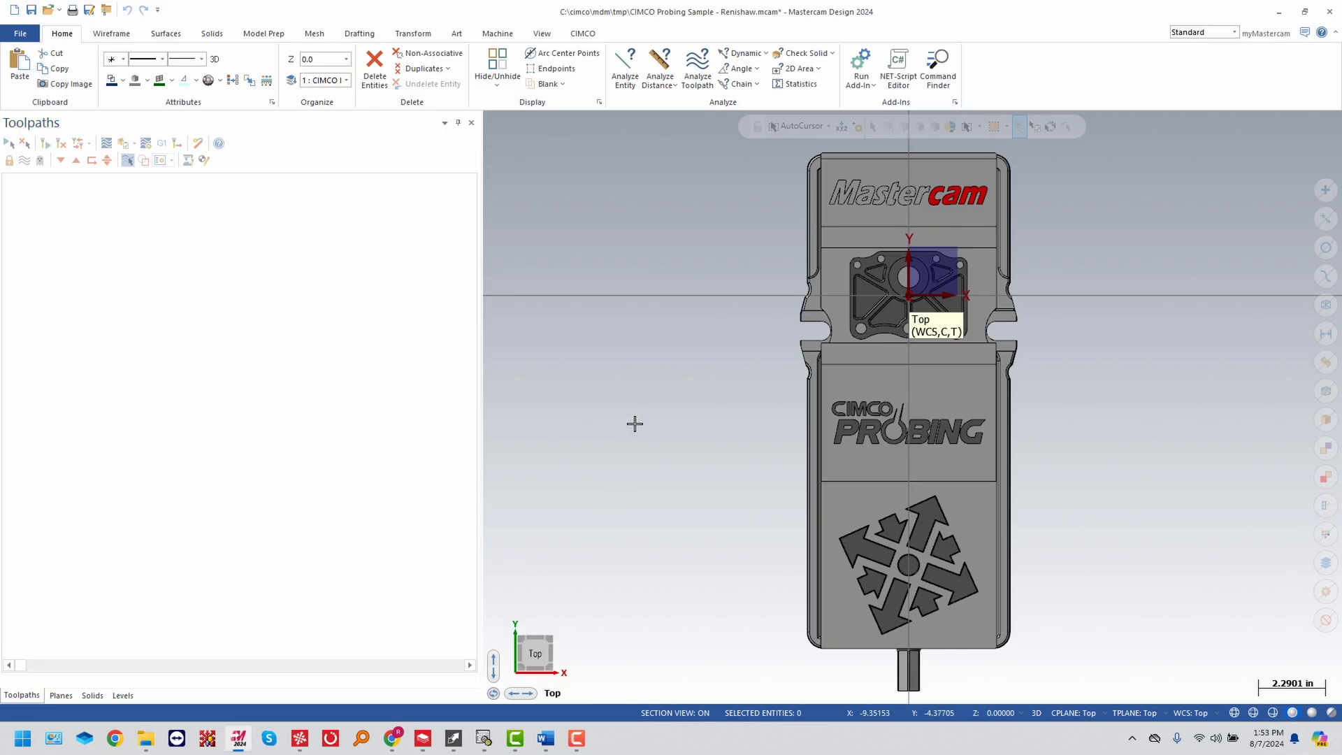
pyautogui.rightClick(632, 422)
pyautogui.click(672, 546)
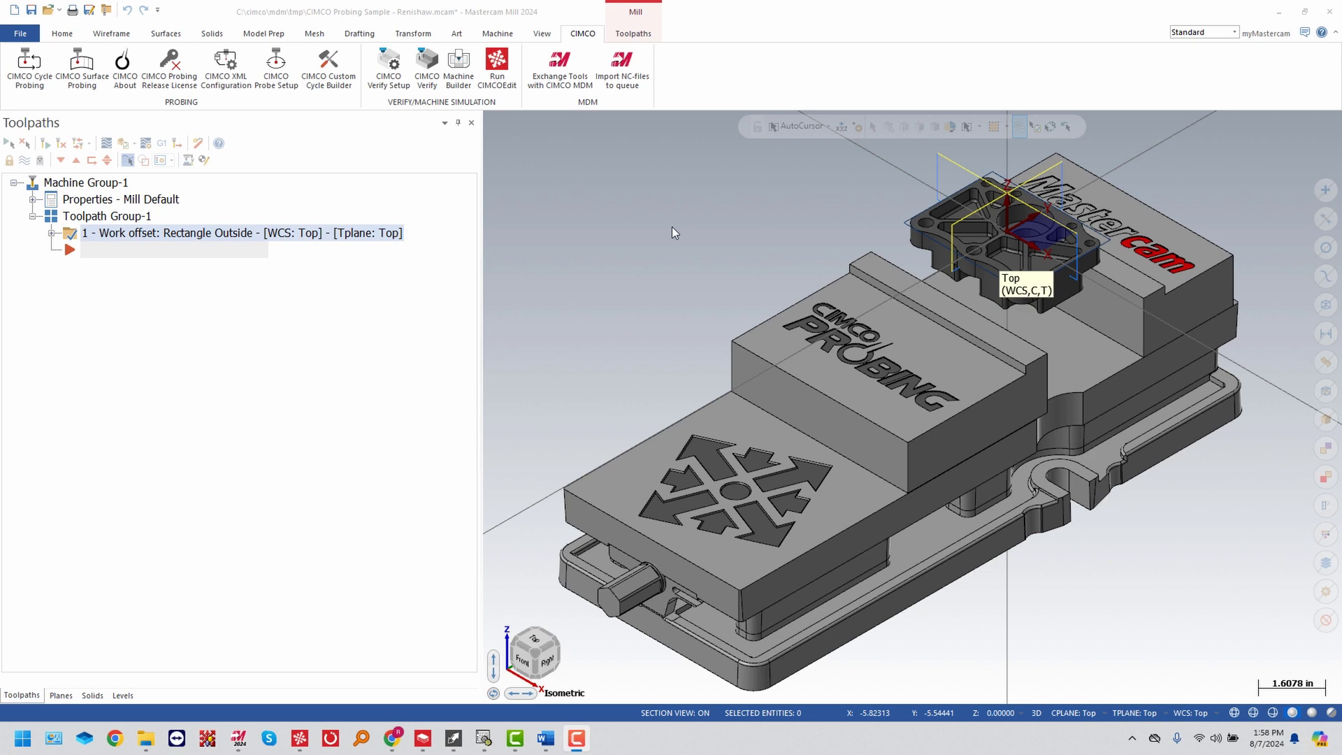
# Save the Mastercam file and add it to MDM under machine group Haas VF, with the original file name and Copy File
pyautogui.click(32, 12)
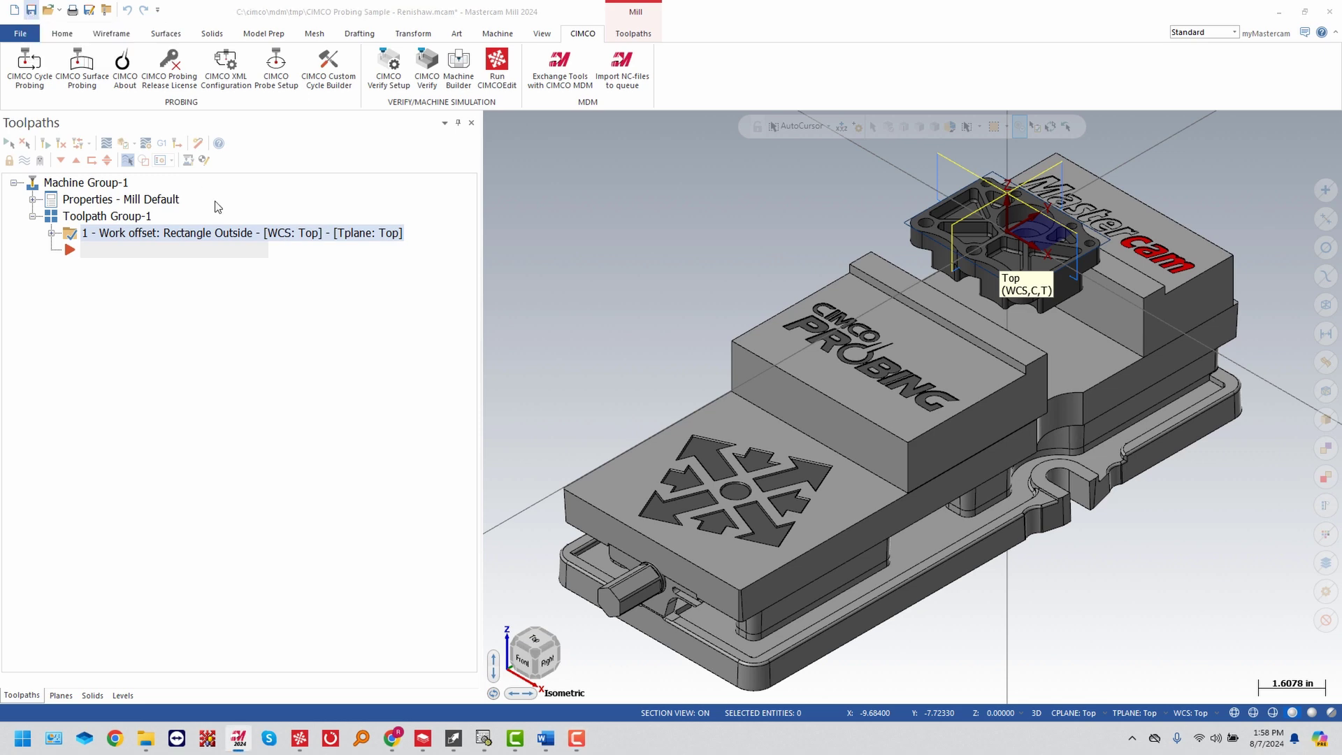
pyautogui.click(915, 535)
pyautogui.rightClick(901, 526)
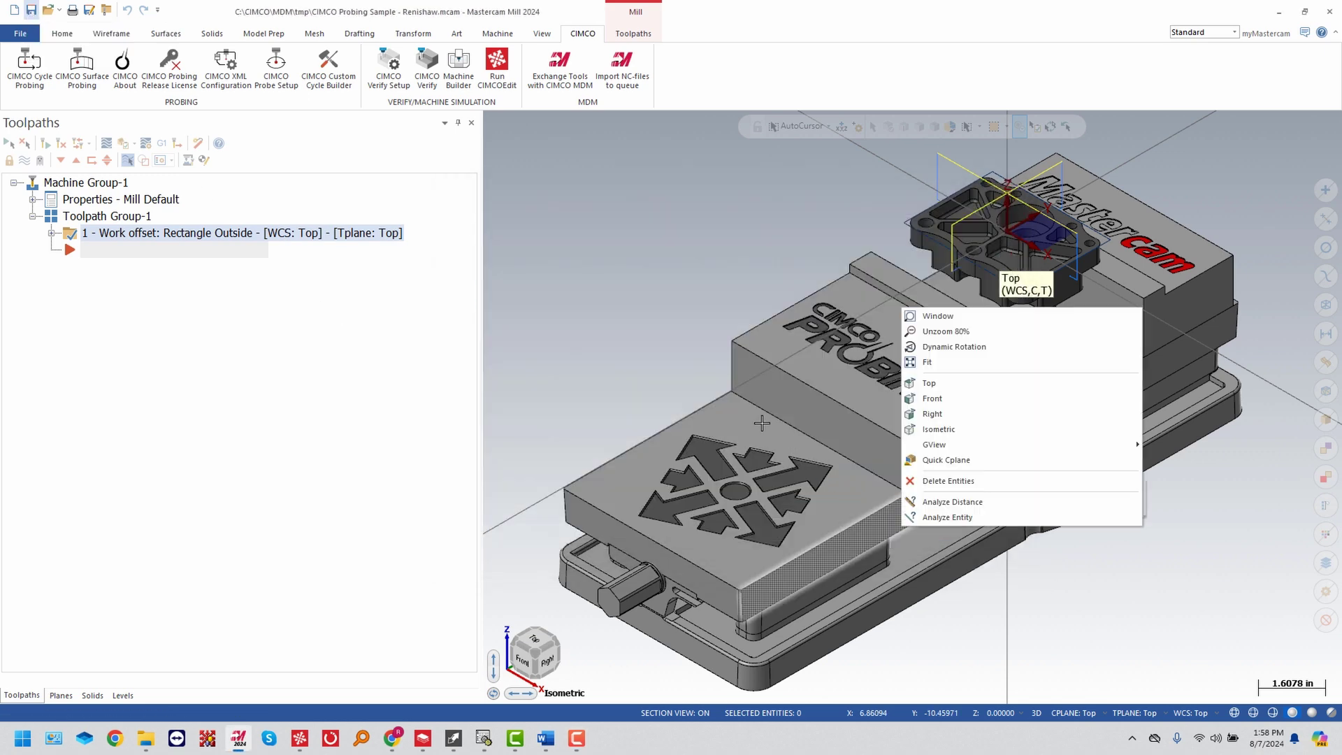
pyautogui.click(780, 424)
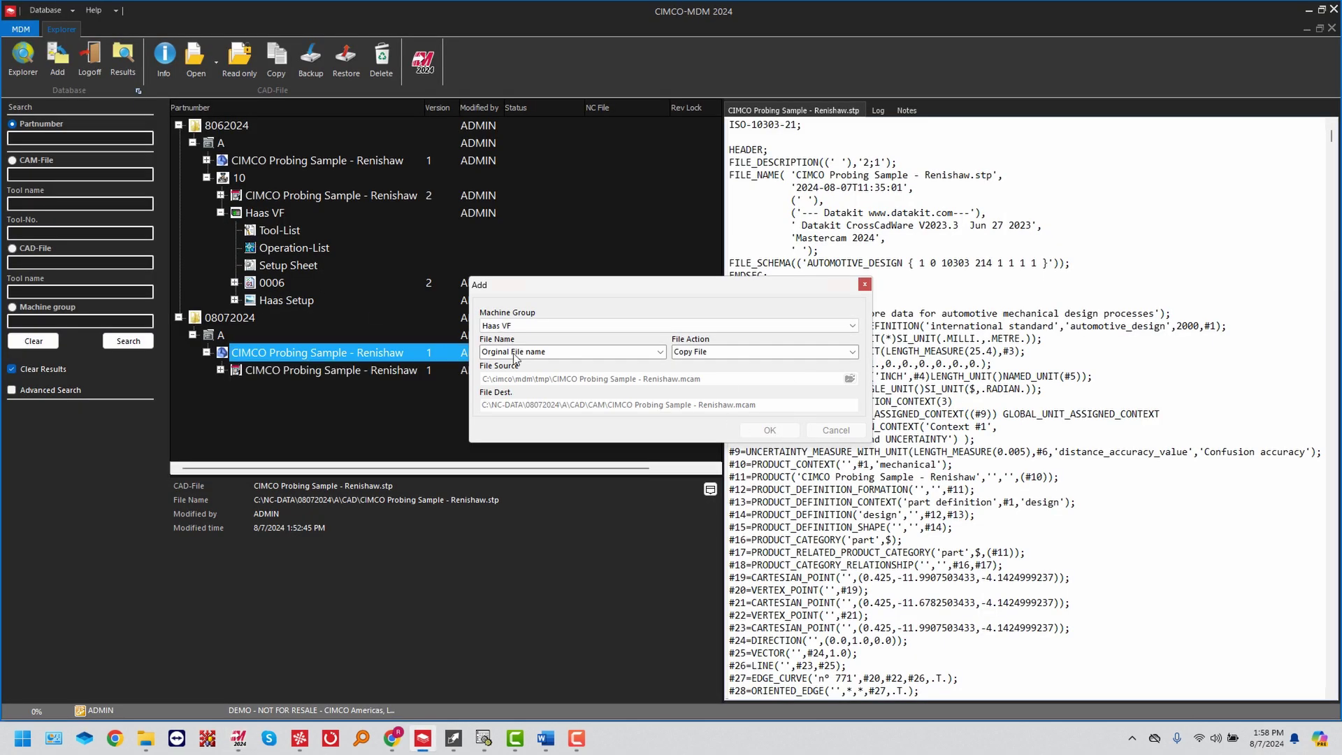
# Switch back to Mastercam and start posting the toolpath group's work offset operation
pyautogui.click(236, 743)
pyautogui.click(151, 143)
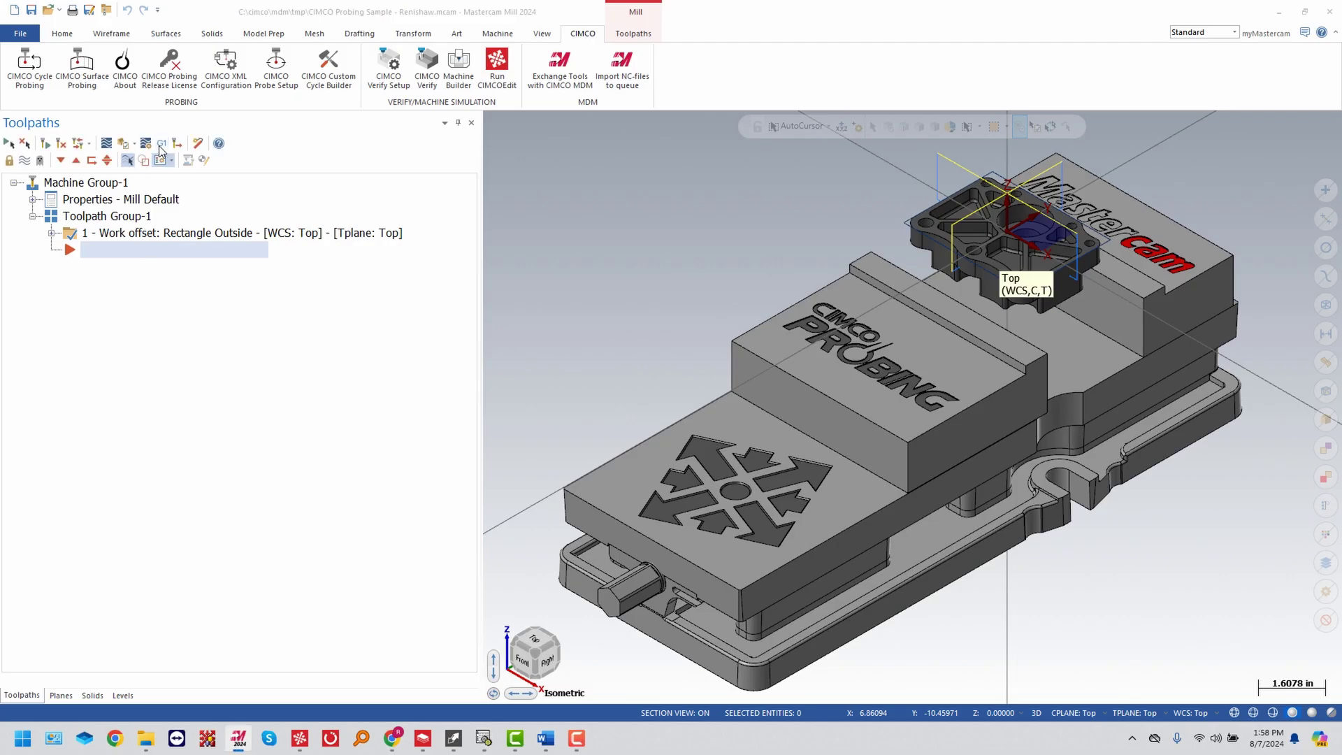